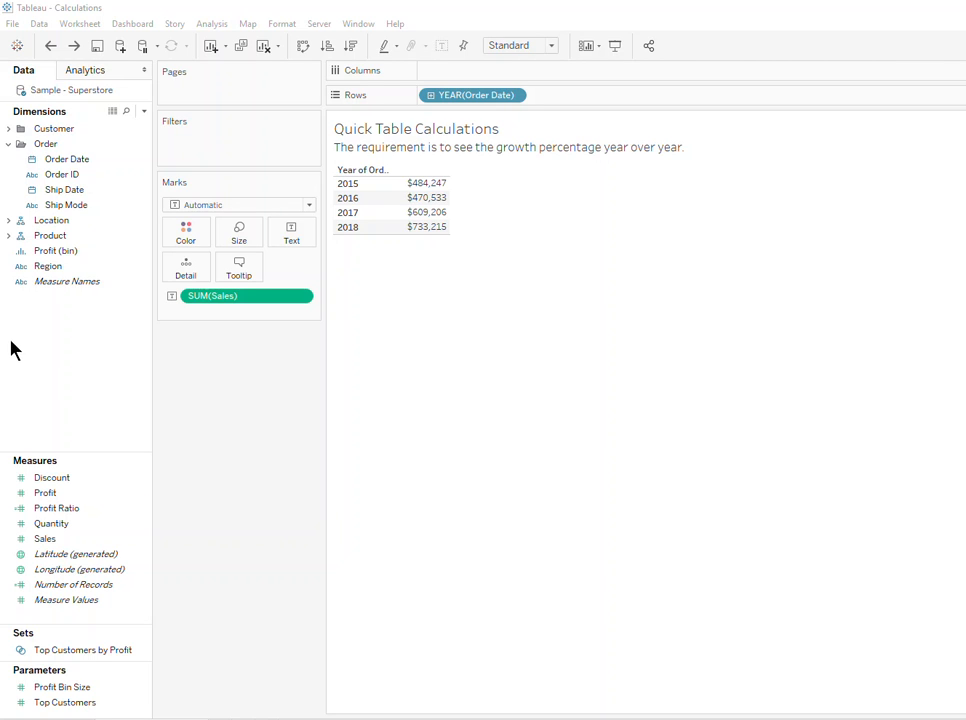
- Apply the Year Over Year Growth quick table calculation to SUM(Sales) in the view
{"action": "left_click", "coordinate": [272, 295]}
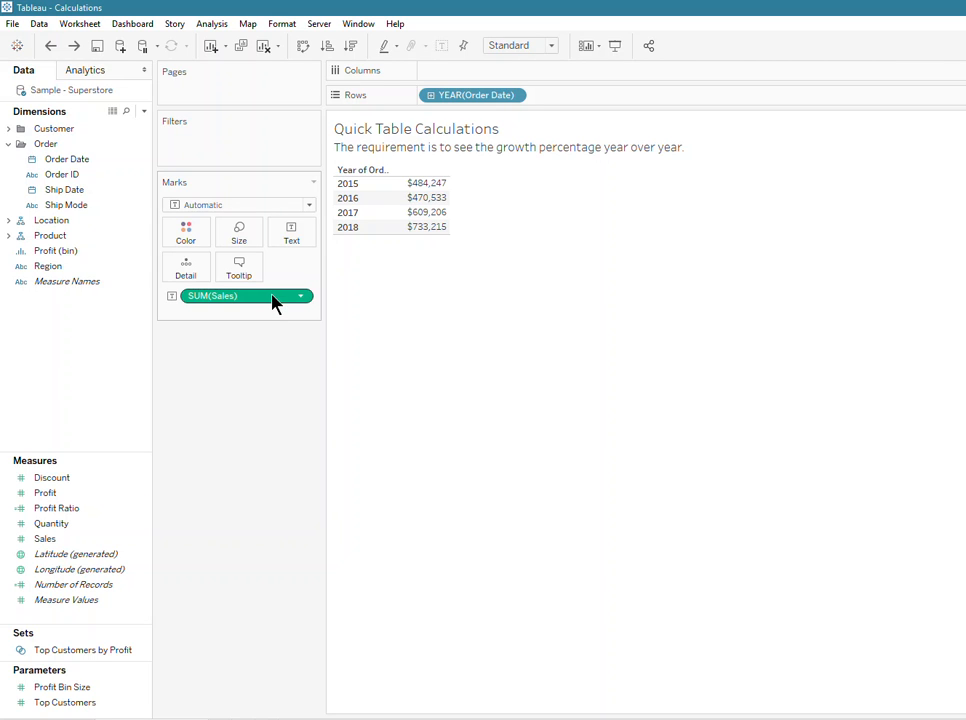
{"action": "right_click", "coordinate": [271, 298]}
{"action": "mouse_move", "coordinate": [355, 527]}
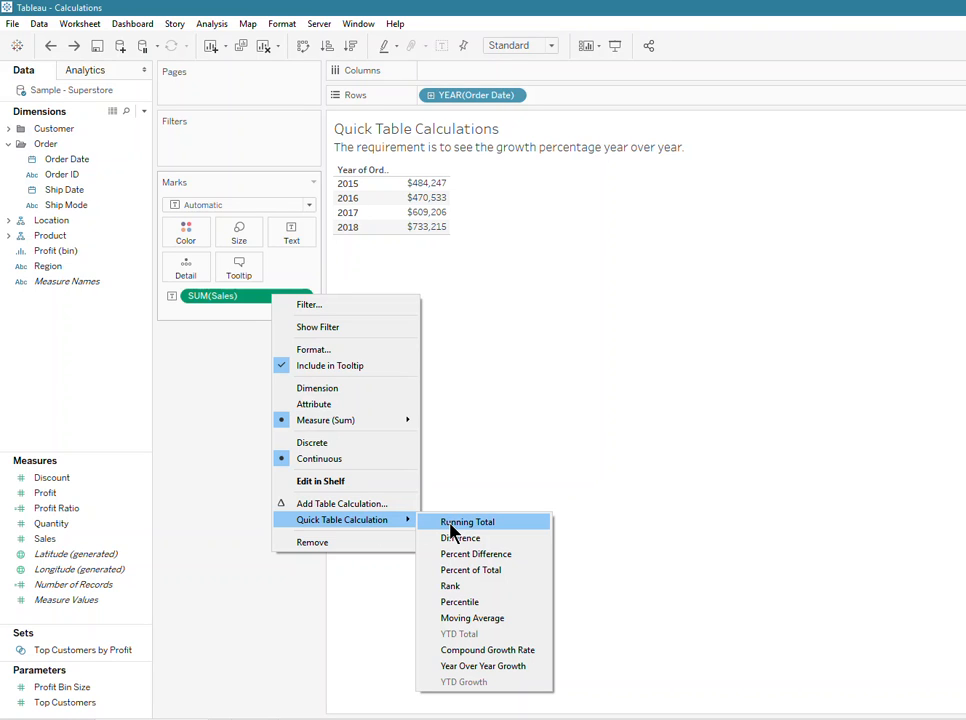
{"action": "left_click", "coordinate": [507, 672]}
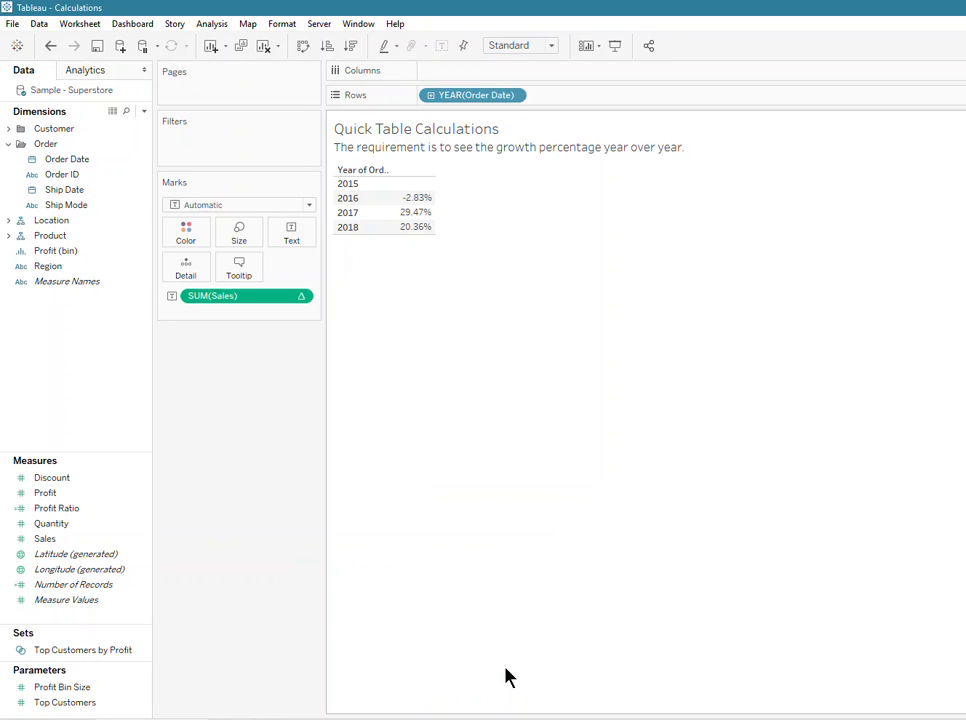
{"action": "mouse_move", "coordinate": [424, 228]}
{"action": "mouse_move", "coordinate": [406, 185]}
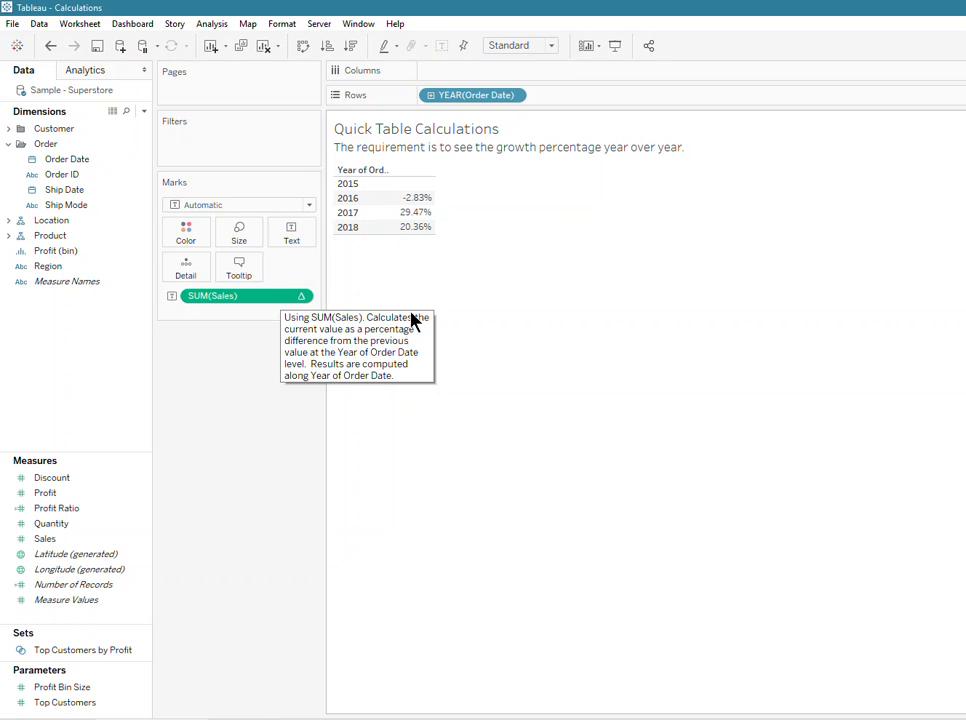
- Save the growth calculation as a new measure named YoY Sales Growth and put it in place of SUM(Sales) on the marks
{"action": "left_click_drag", "start_coordinate": [258, 298], "coordinate": [110, 470]}
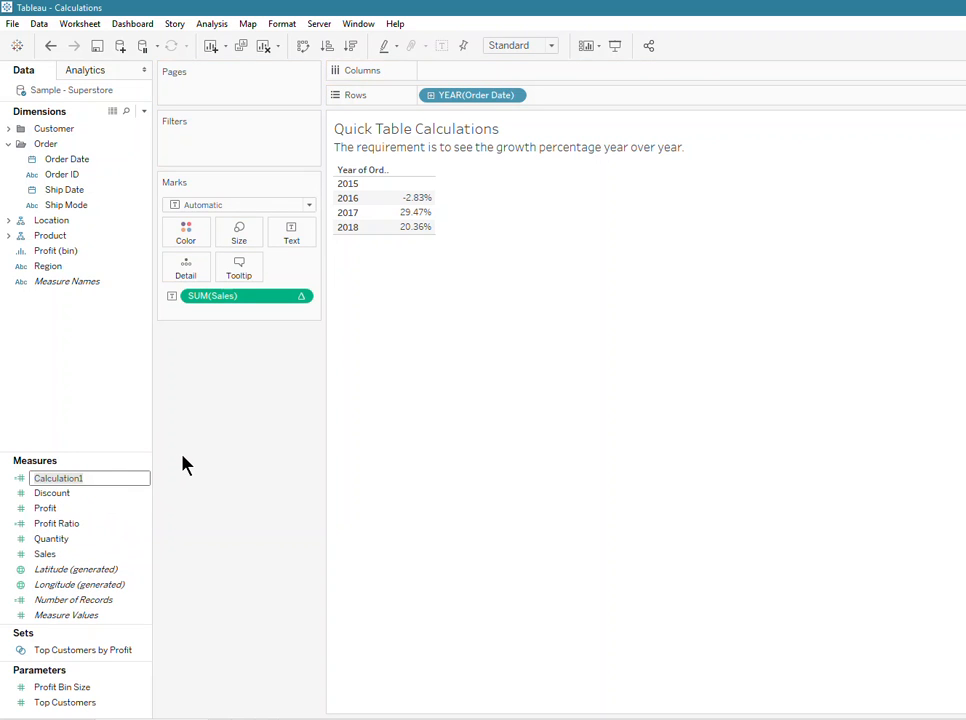
{"action": "type", "text": "Yo"}
{"action": "type", "text": "Y Growth"}
{"action": "key", "text": "BackSpace"}
{"action": "key", "text": "BackSpace"}
{"action": "key", "text": "BackSpace"}
{"action": "key", "text": "BackSpace"}
{"action": "key", "text": "BackSpace"}
{"action": "key", "text": "BackSpace"}
{"action": "key", "text": "BackSpace"}
{"action": "type", "text": "Sales Growth"}
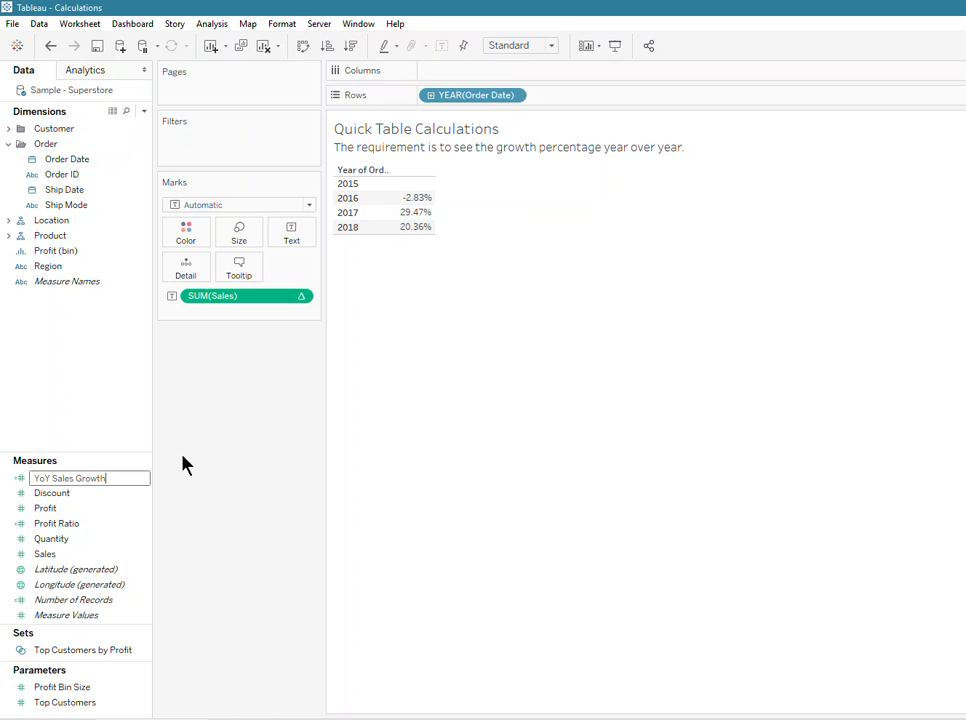
{"action": "key", "text": "Return"}
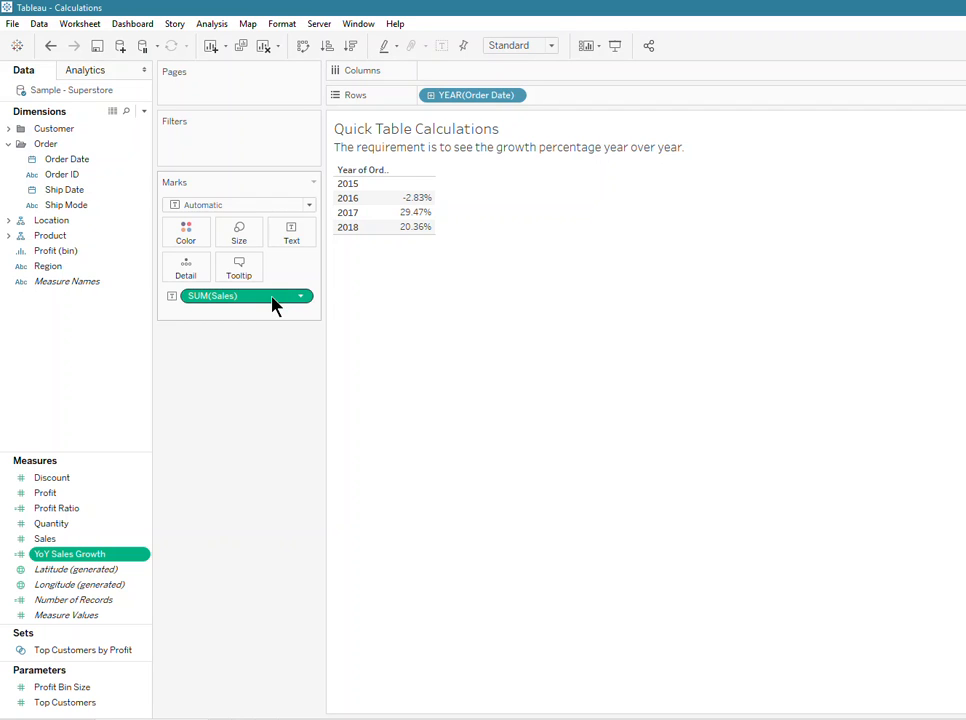
{"action": "mouse_move", "coordinate": [276, 305]}
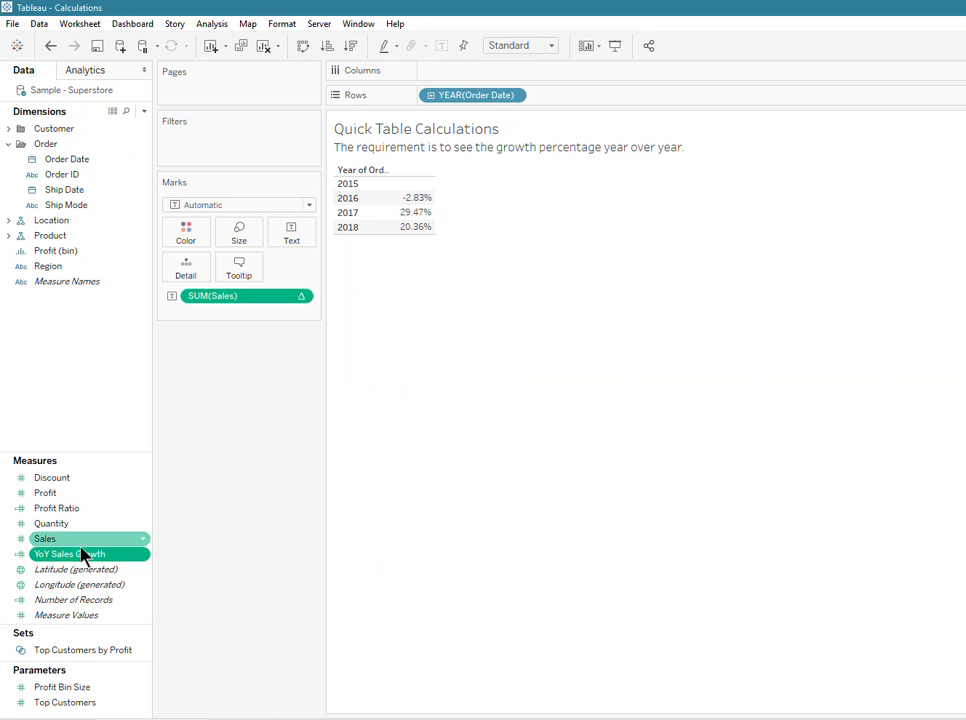
{"action": "left_click_drag", "start_coordinate": [80, 561], "coordinate": [241, 302]}
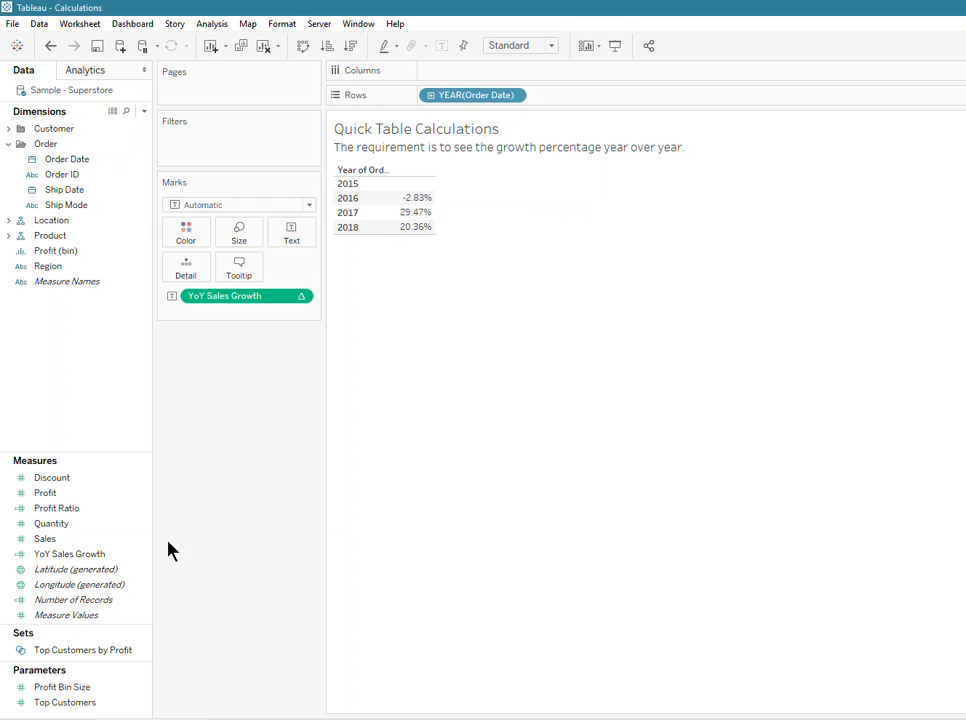
- Open the YoY Sales Growth calculation for editing and examine its LOOKUP formula against the yearly and quarterly results
{"action": "right_click", "coordinate": [84, 564]}
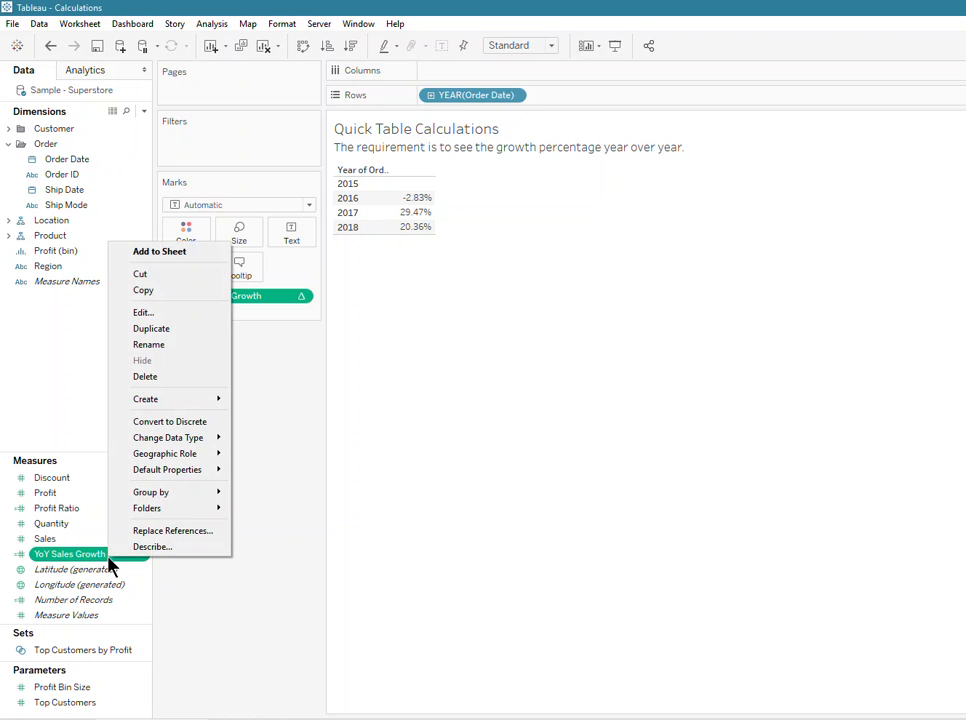
{"action": "left_click", "coordinate": [150, 316]}
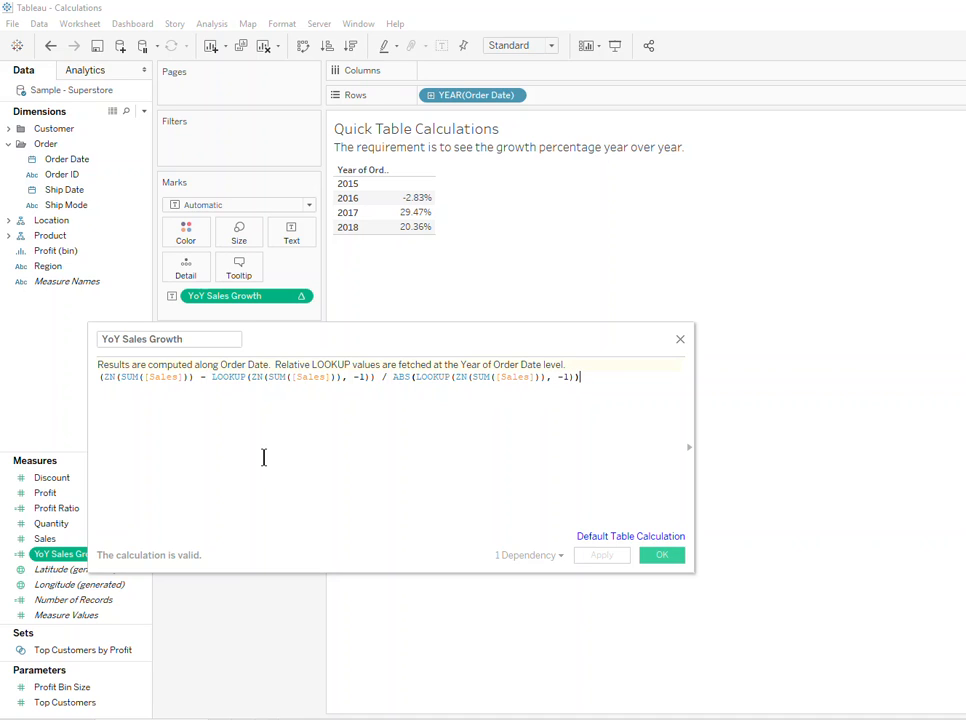
{"action": "left_click", "coordinate": [429, 96]}
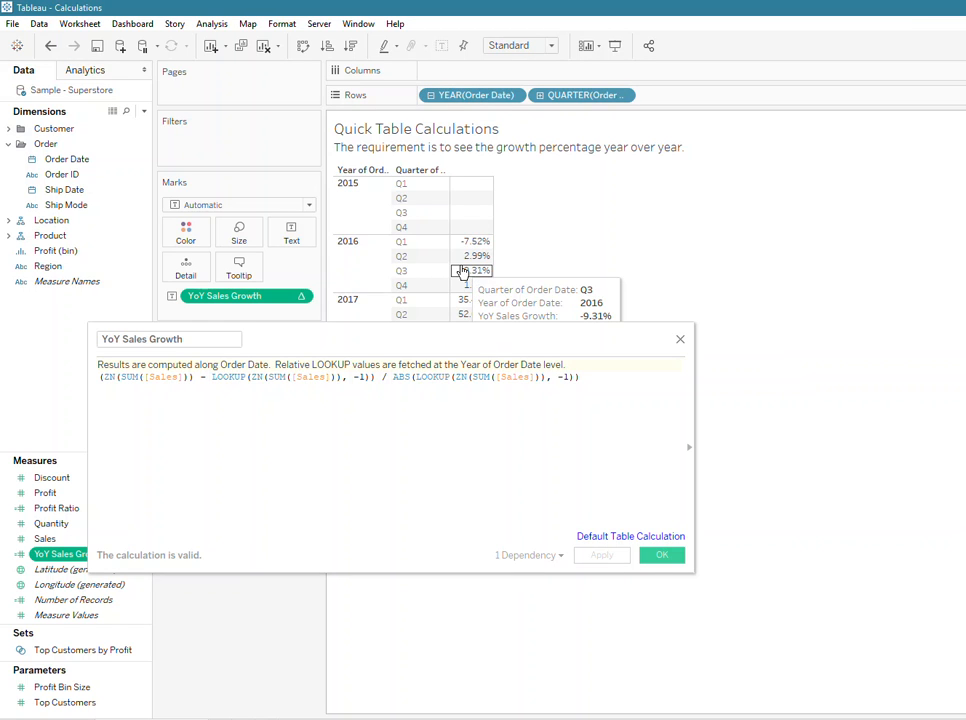
{"action": "left_click", "coordinate": [431, 97]}
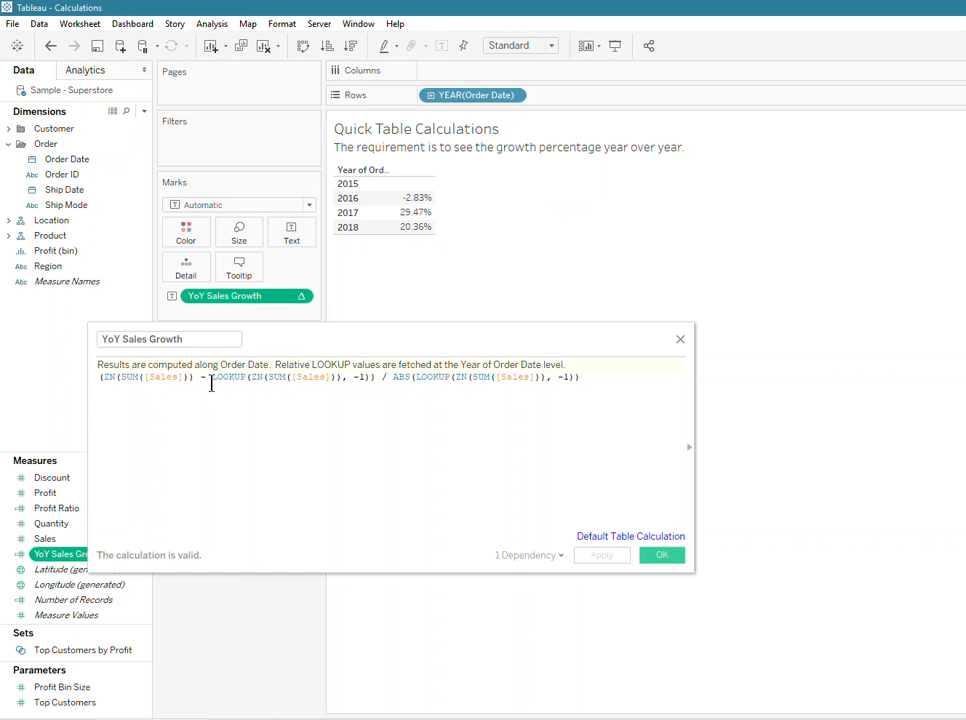
{"action": "left_click_drag", "start_coordinate": [211, 377], "coordinate": [373, 378]}
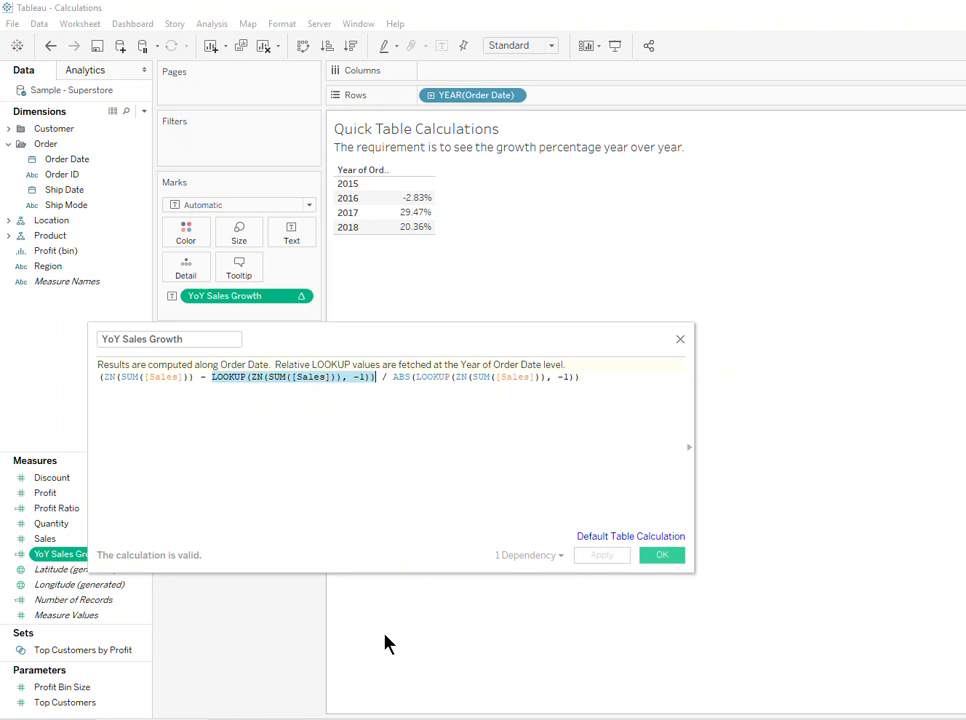
{"action": "left_click", "coordinate": [381, 377]}
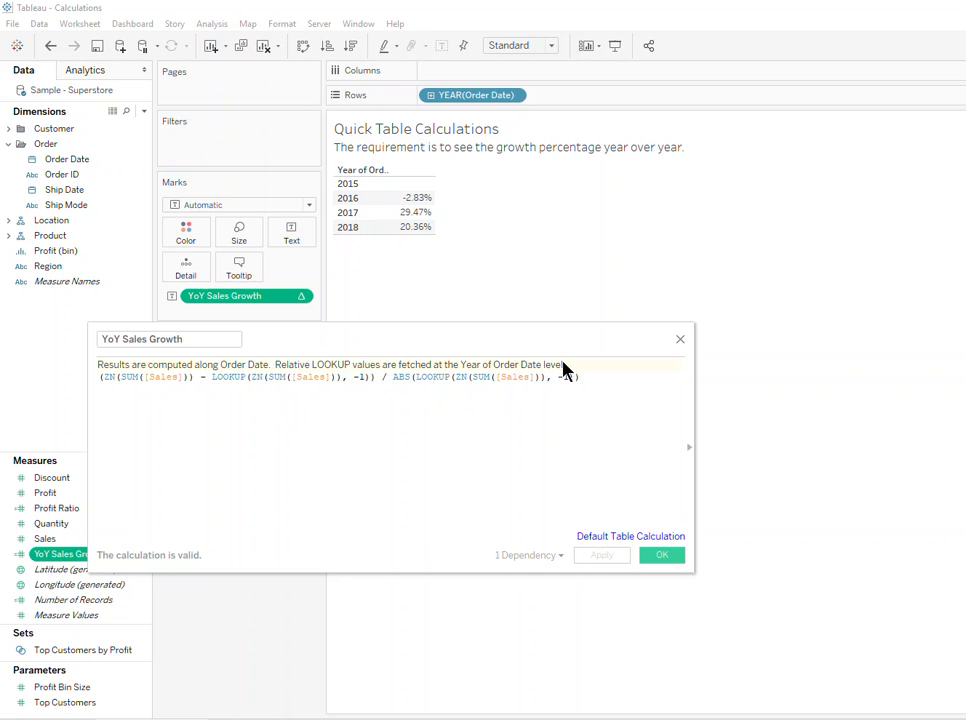
{"action": "mouse_move", "coordinate": [431, 200]}
- In the default table calculation, try computing along Ship Date, and return to Order Date at the Year of Order Date level
{"action": "left_click", "coordinate": [604, 540]}
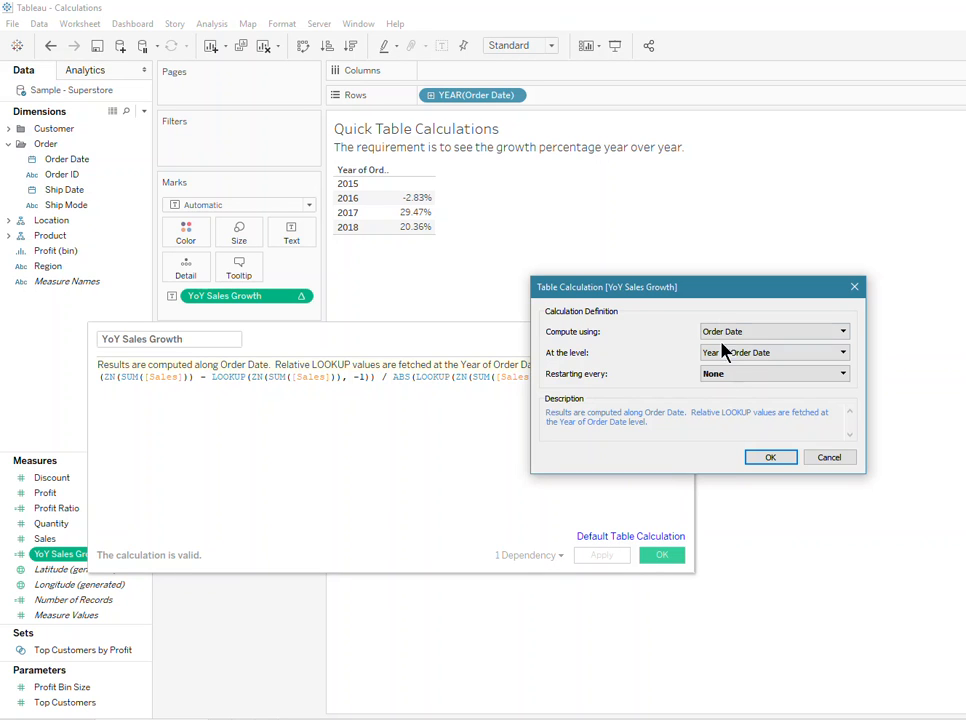
{"action": "left_click", "coordinate": [772, 338]}
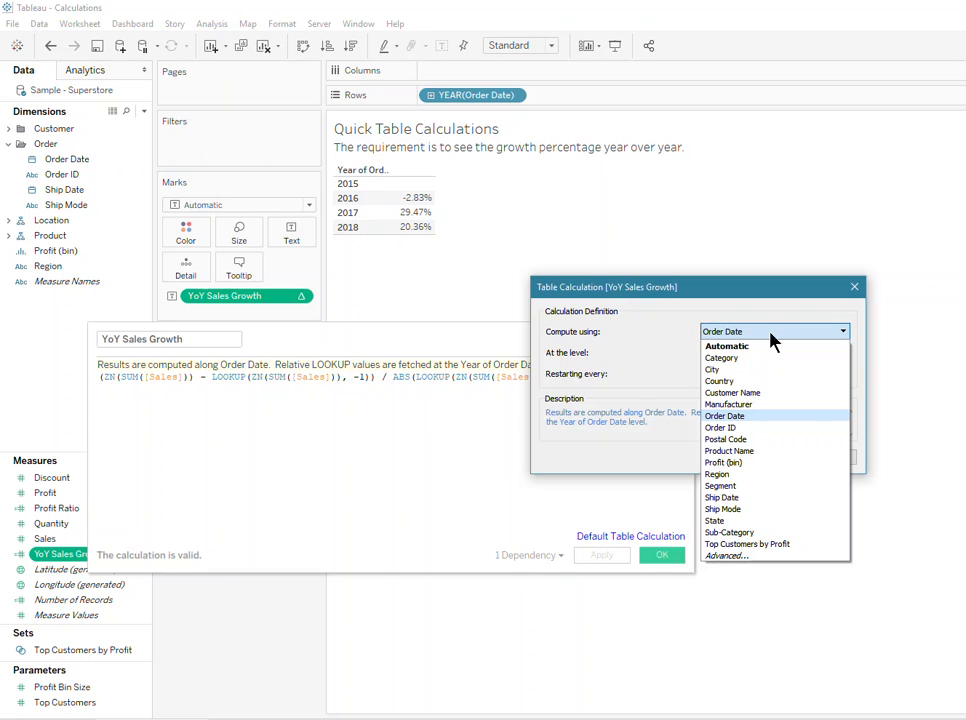
{"action": "left_click", "coordinate": [760, 498]}
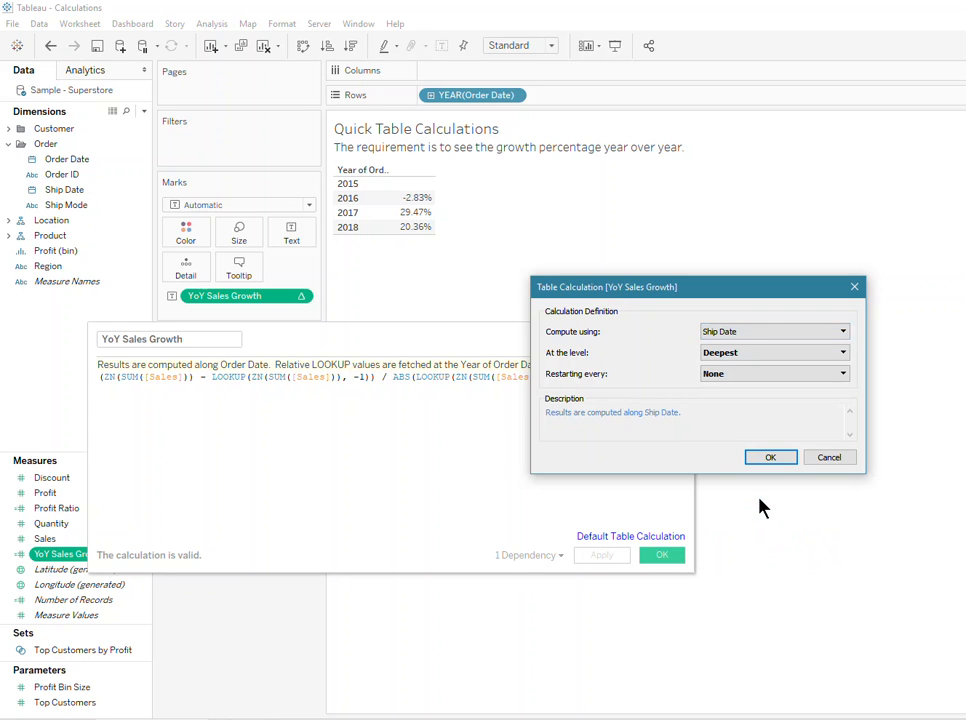
{"action": "left_click", "coordinate": [763, 339]}
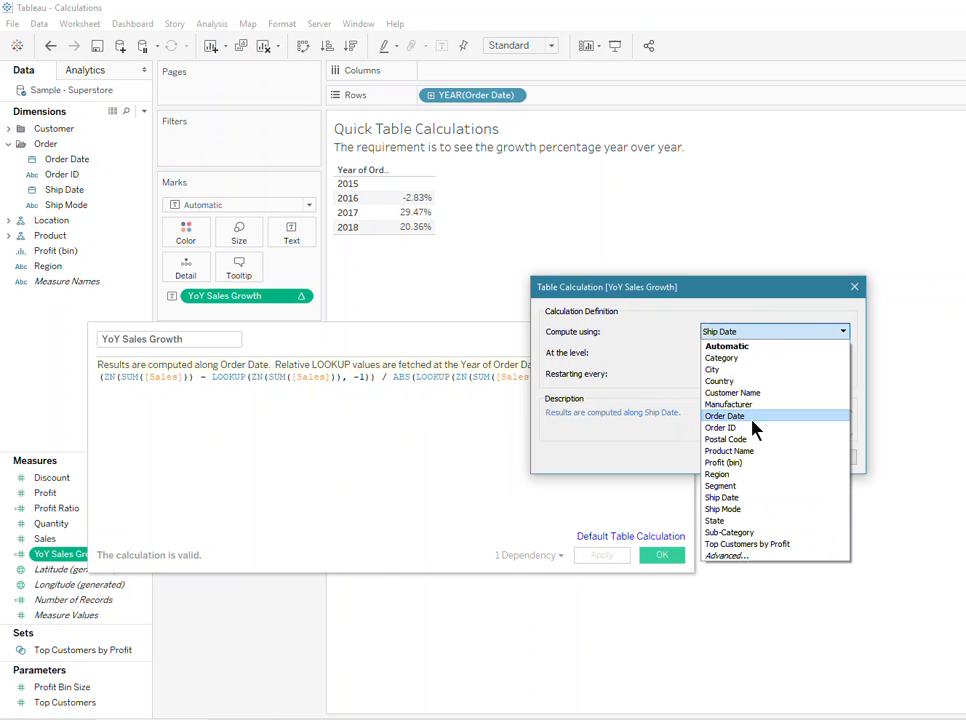
{"action": "left_click", "coordinate": [752, 418]}
{"action": "left_click", "coordinate": [752, 357]}
{"action": "left_click", "coordinate": [752, 380]}
- Set the default table calculation to the Quarter of Order Date level, restarting every Year of Order Date, and expand the rows to quarters
{"action": "left_click", "coordinate": [750, 351]}
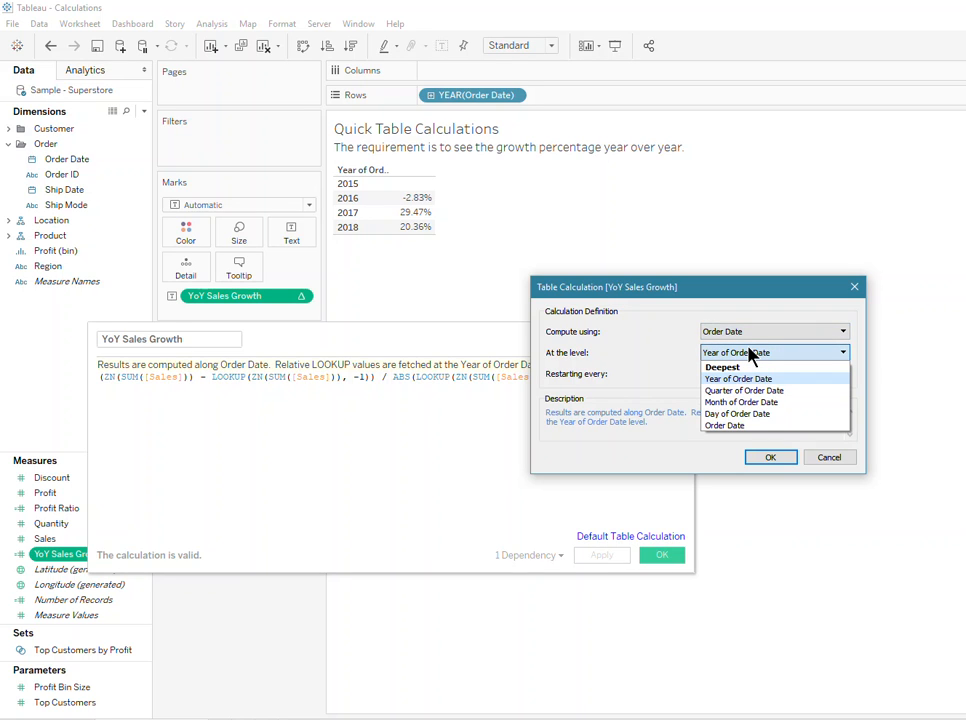
{"action": "left_click", "coordinate": [754, 390]}
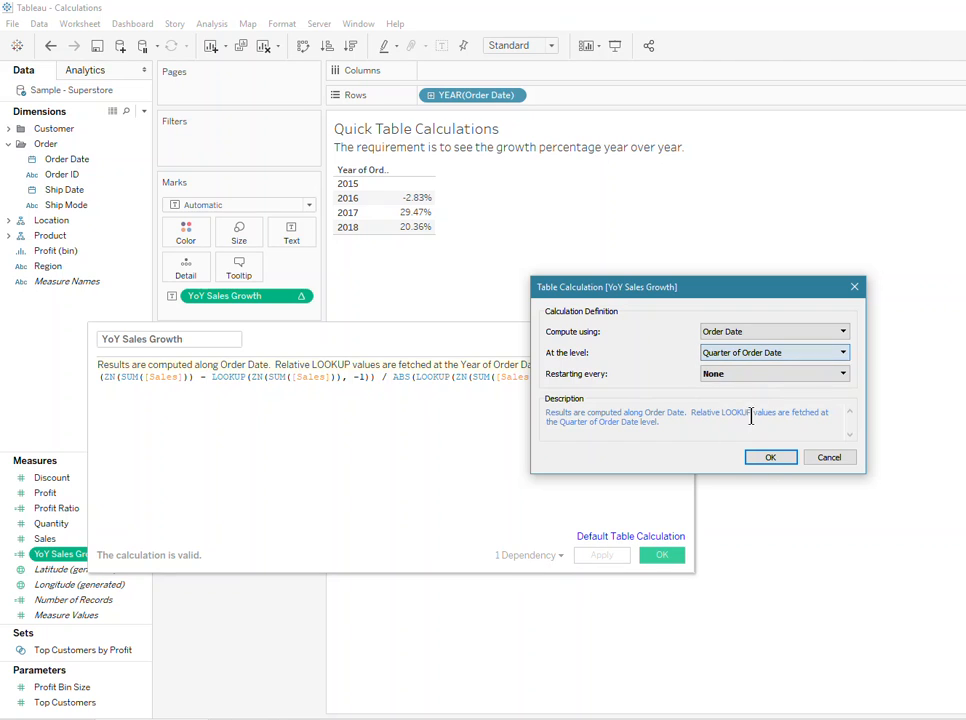
{"action": "left_click", "coordinate": [741, 377]}
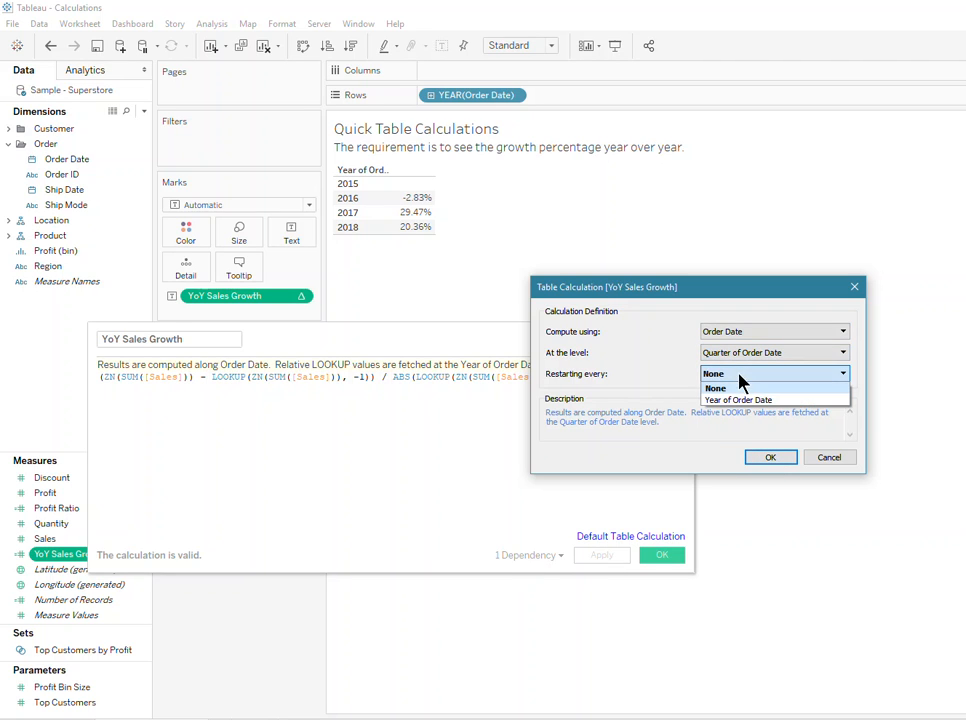
{"action": "left_click", "coordinate": [738, 399]}
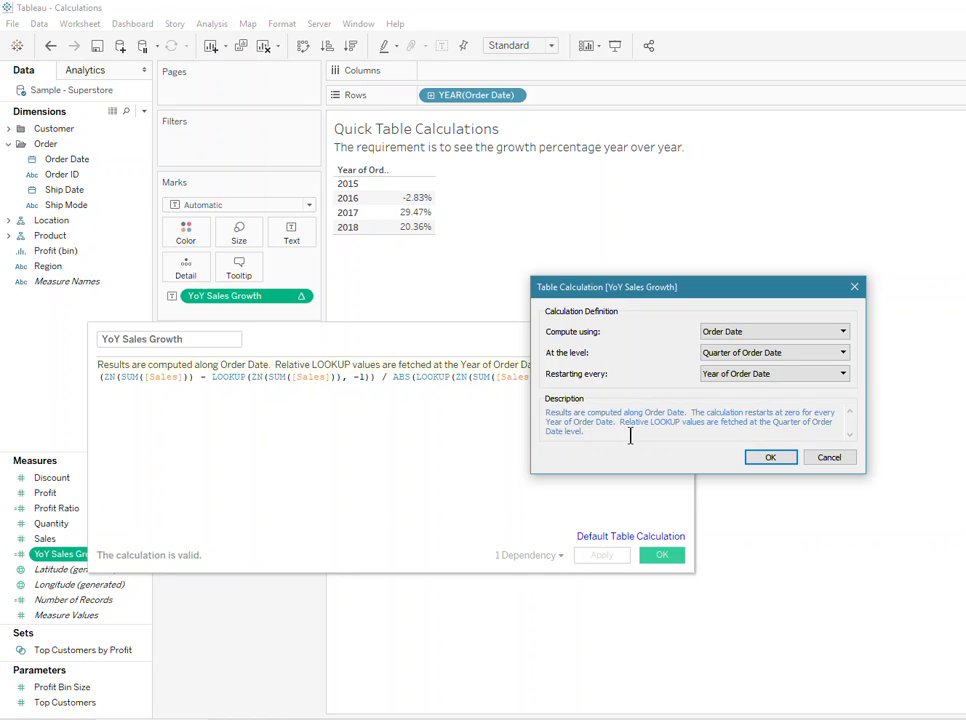
{"action": "left_click", "coordinate": [771, 458]}
{"action": "left_click", "coordinate": [430, 96]}
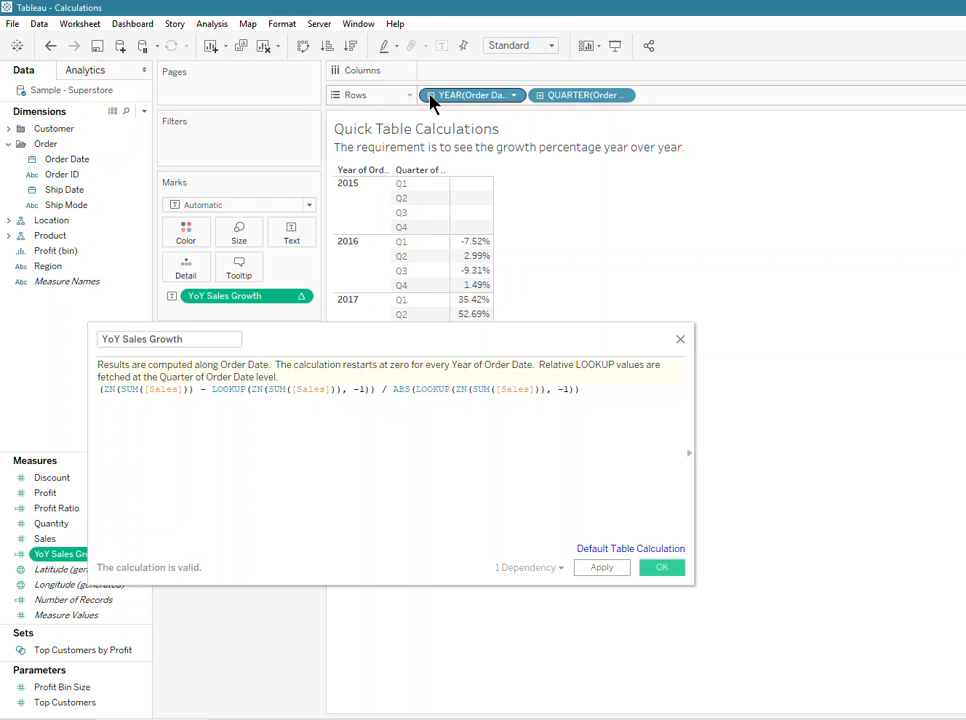
- Reset the default table calculation to the Year of Order Date level with Restarting every set to None, and save the YoY Sales Growth calculation
{"action": "left_click", "coordinate": [659, 551]}
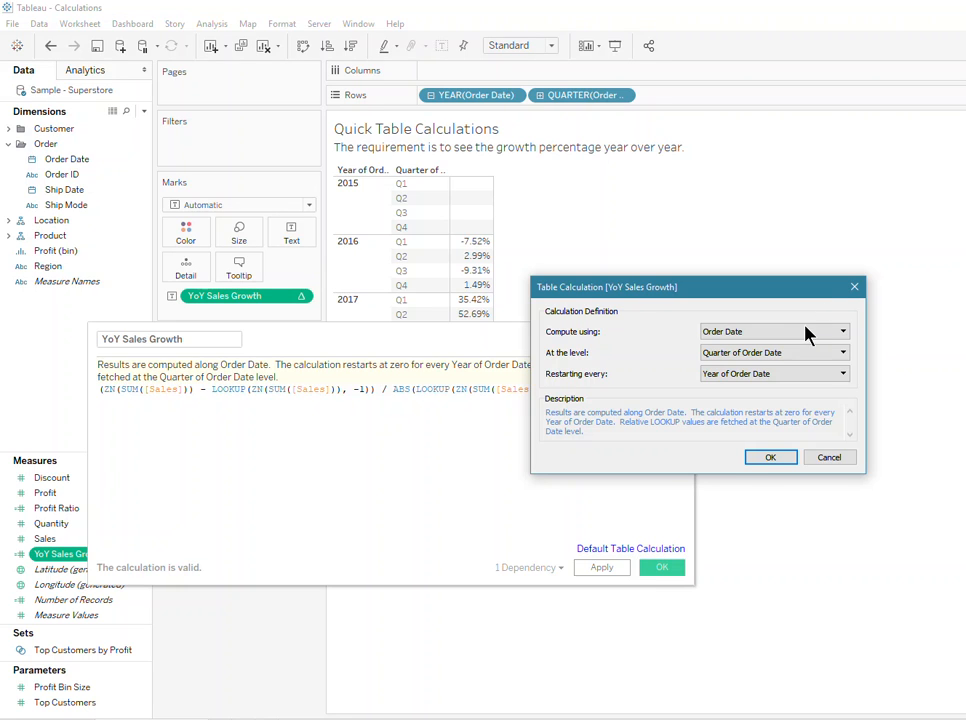
{"action": "left_click", "coordinate": [783, 353]}
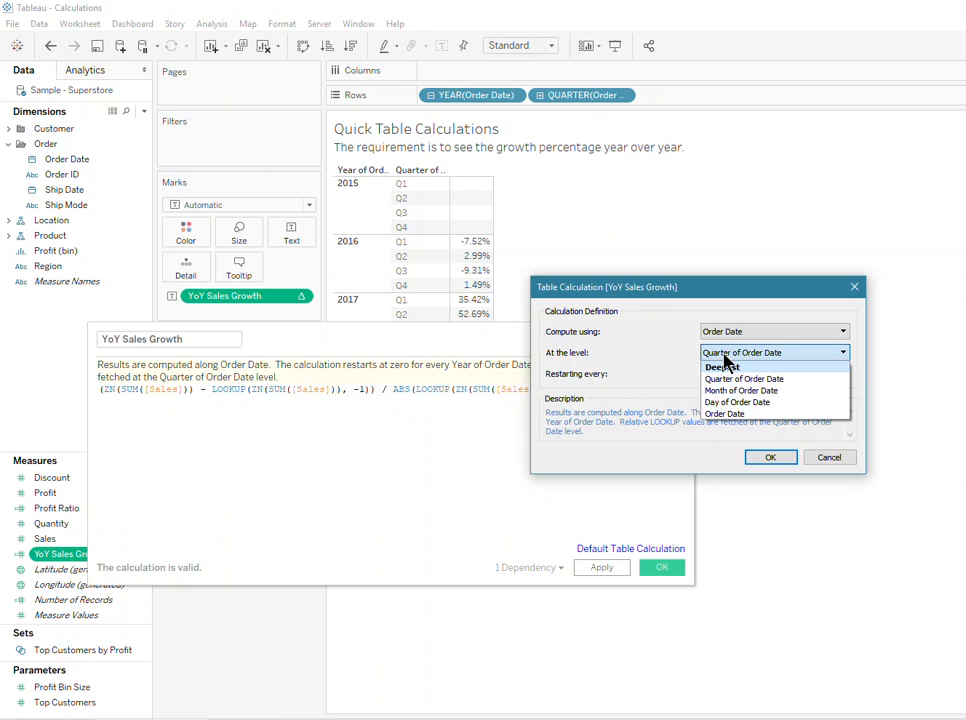
{"action": "left_click", "coordinate": [740, 379]}
{"action": "left_click", "coordinate": [730, 374]}
{"action": "left_click", "coordinate": [718, 388]}
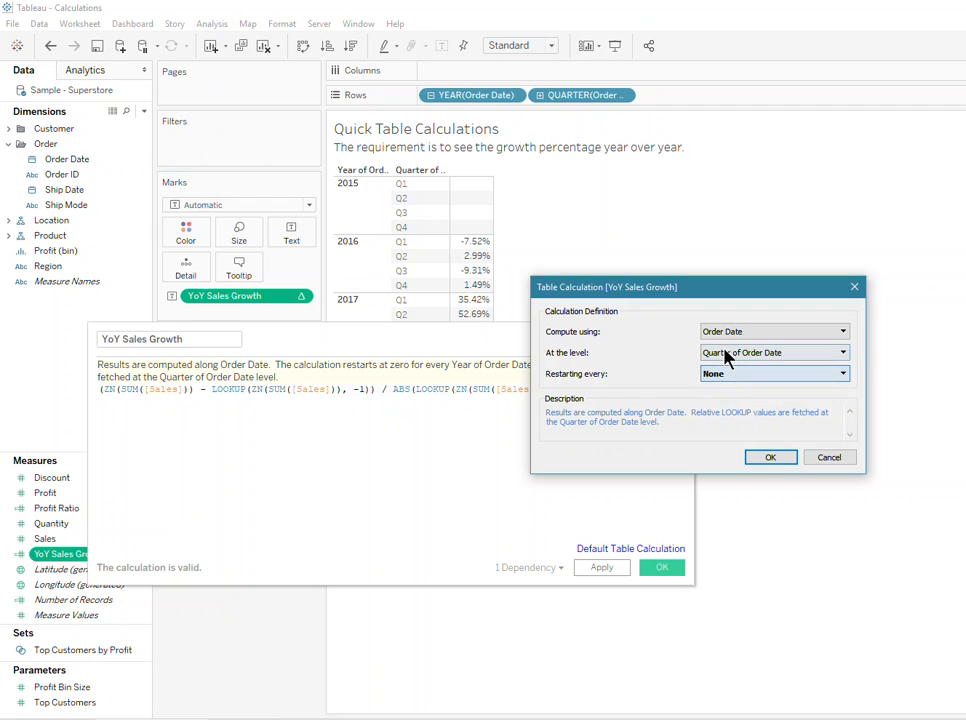
{"action": "left_click", "coordinate": [726, 356]}
{"action": "left_click", "coordinate": [733, 377]}
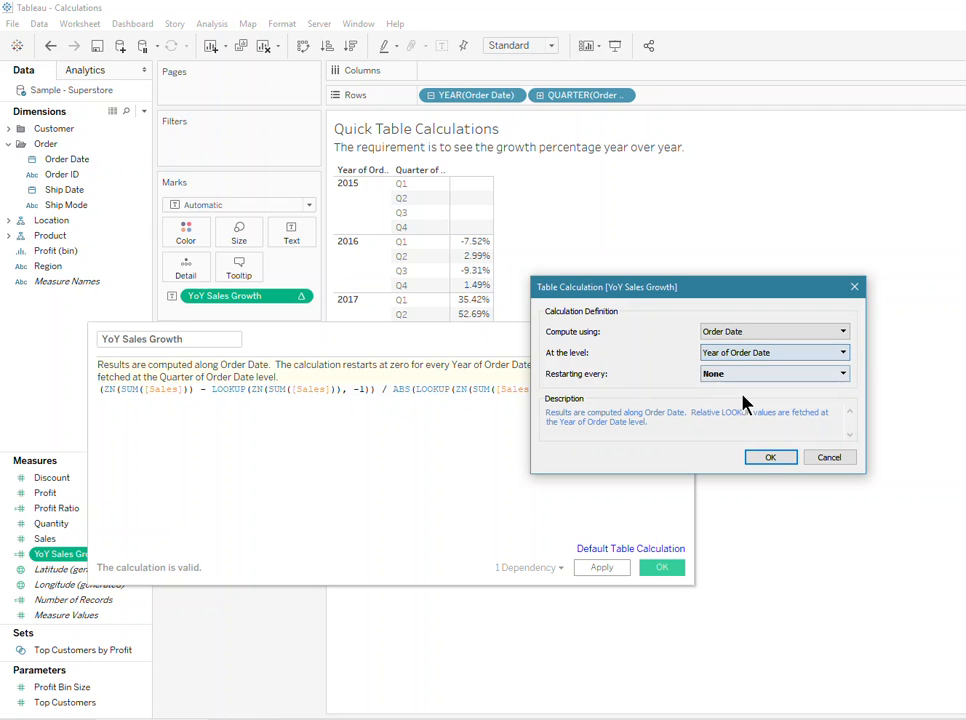
{"action": "left_click", "coordinate": [768, 458]}
{"action": "left_click", "coordinate": [597, 571]}
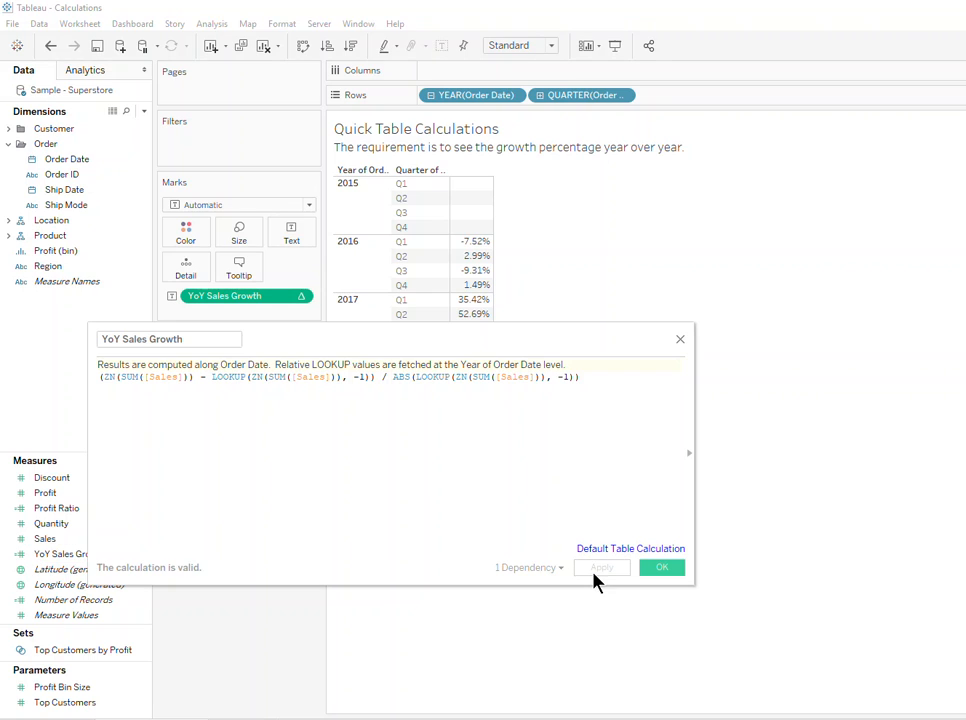
{"action": "left_click", "coordinate": [664, 568]}
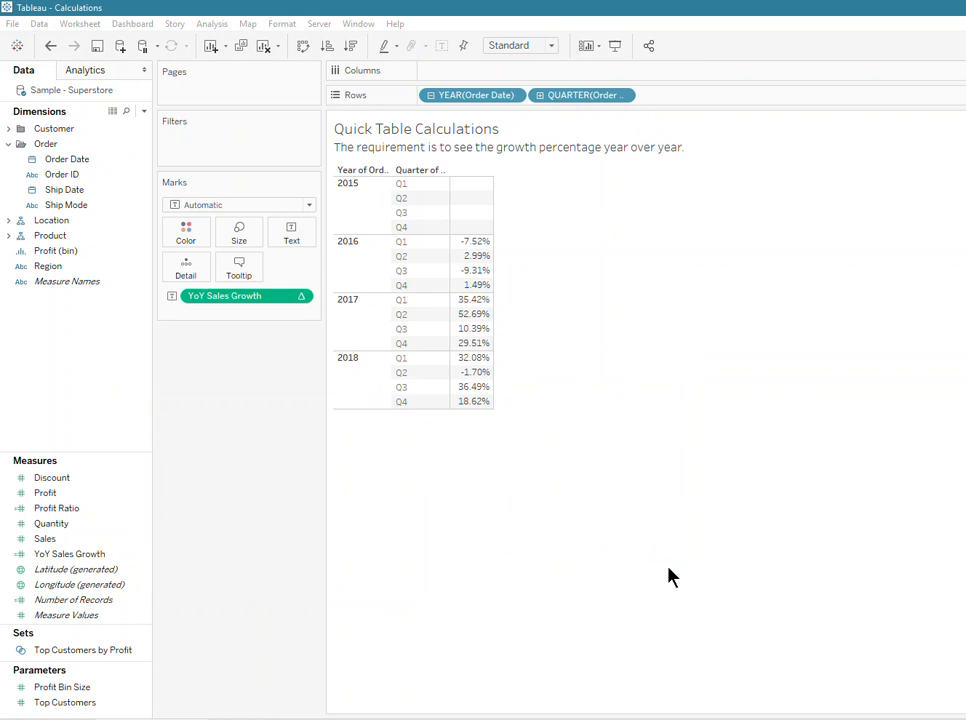
- Collapse the rows back to years and add Sales to the table next to YoY Sales Growth
{"action": "left_click", "coordinate": [429, 94]}
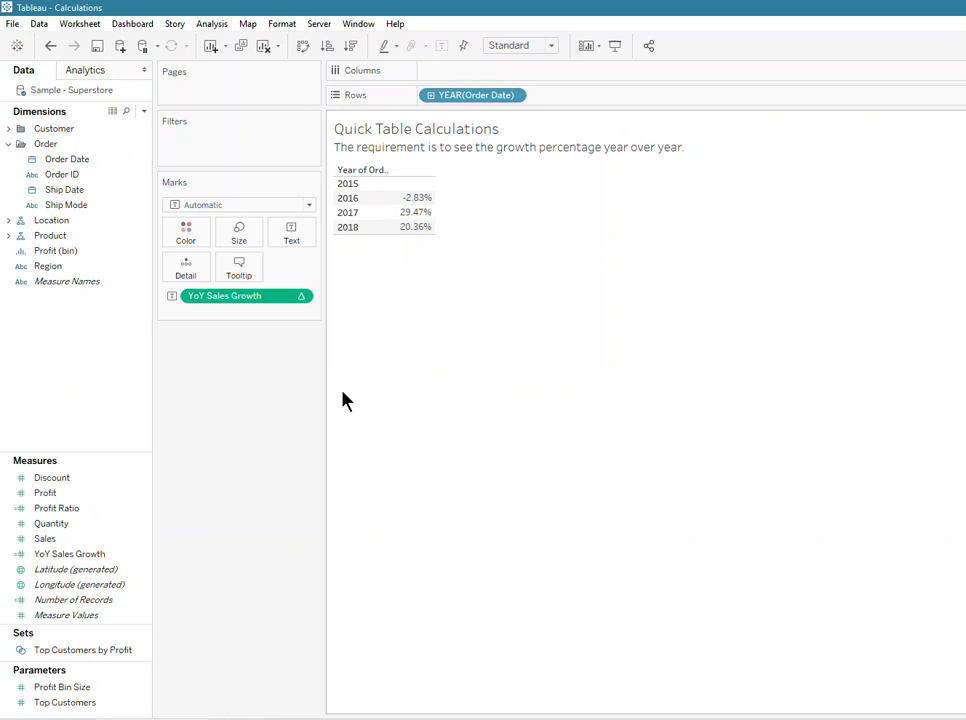
{"action": "left_click", "coordinate": [118, 554]}
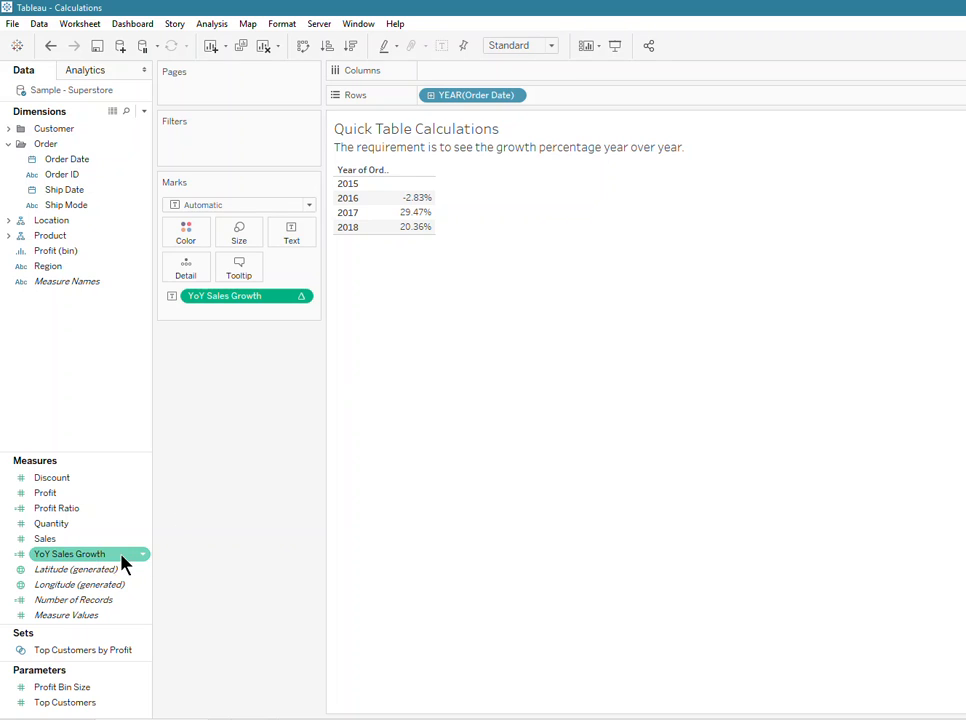
{"action": "left_click", "coordinate": [86, 545]}
{"action": "double_click", "coordinate": [86, 545]}
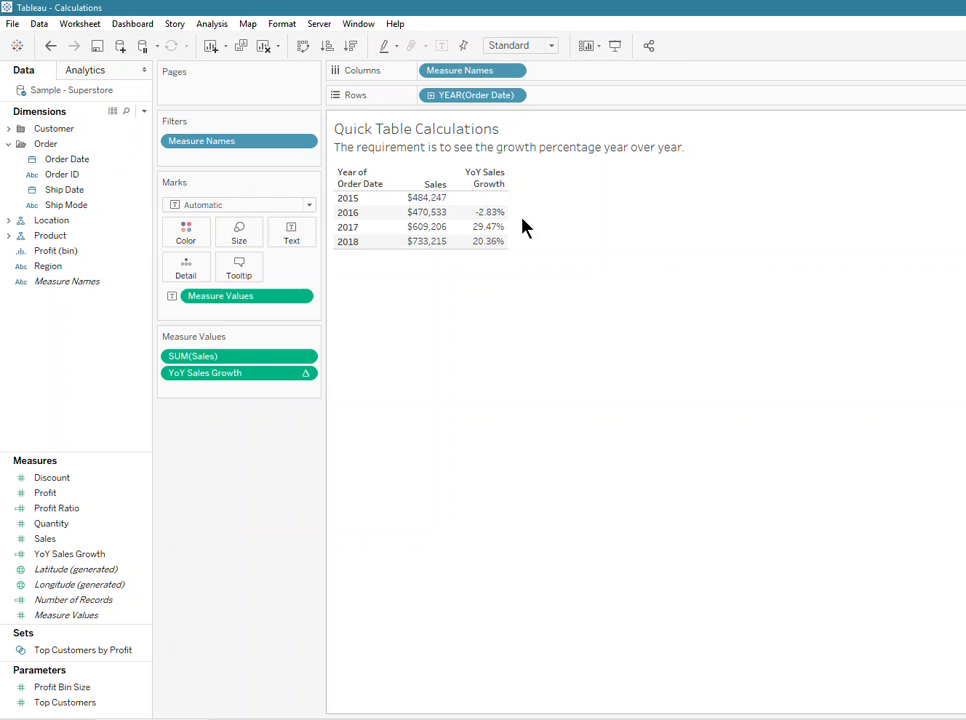
{"action": "mouse_move", "coordinate": [494, 236]}
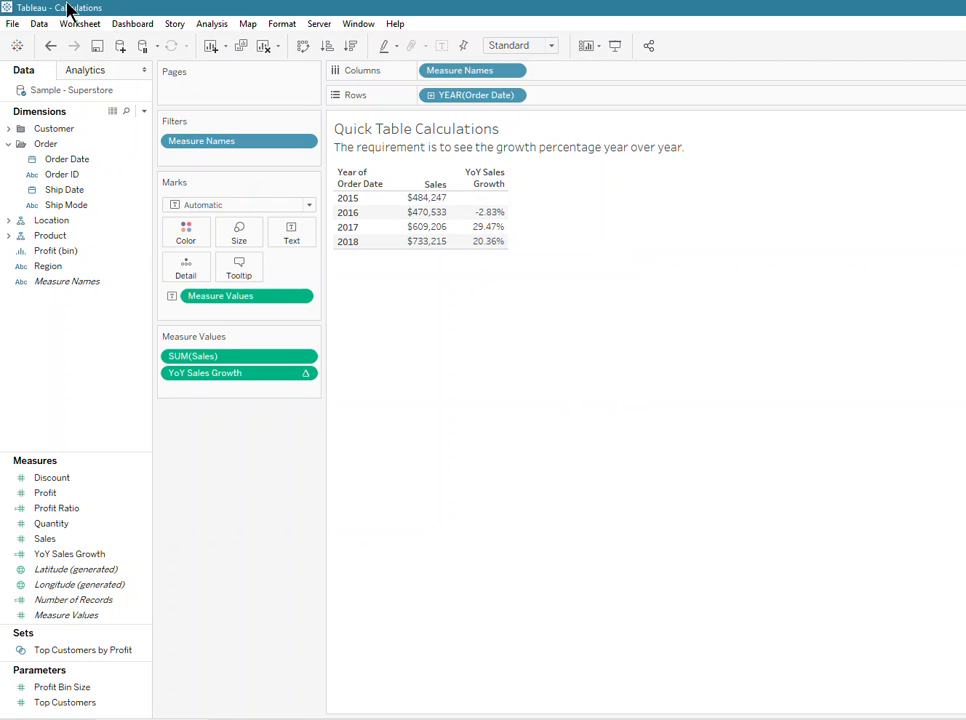
- Add column grand totals to the table of yearly Sales and YoY Sales Growth
{"action": "left_click", "coordinate": [212, 25]}
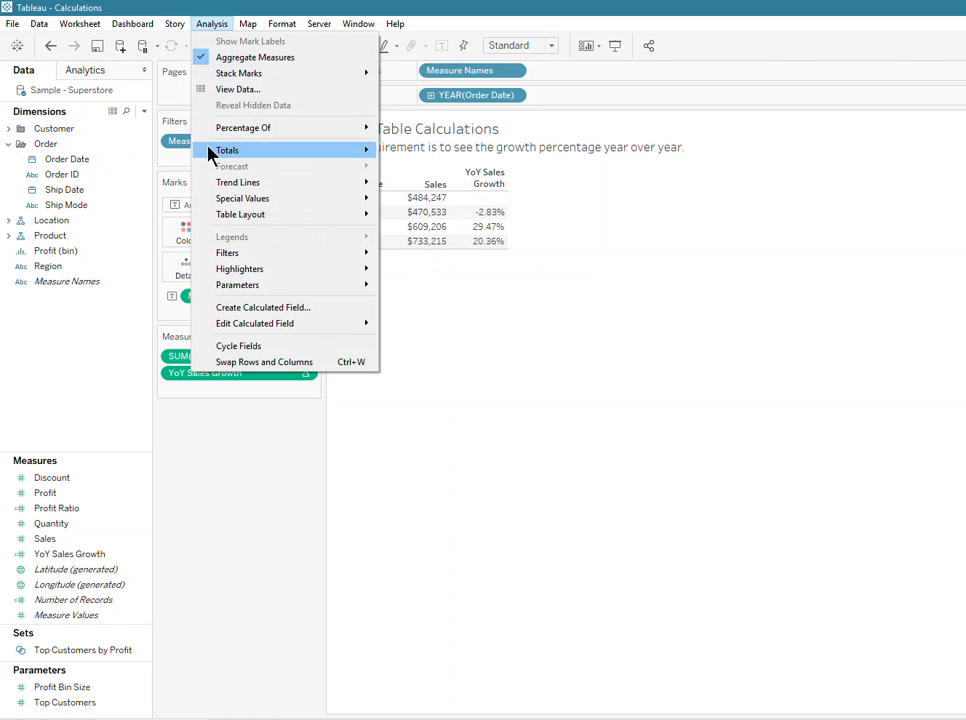
{"action": "mouse_move", "coordinate": [211, 155]}
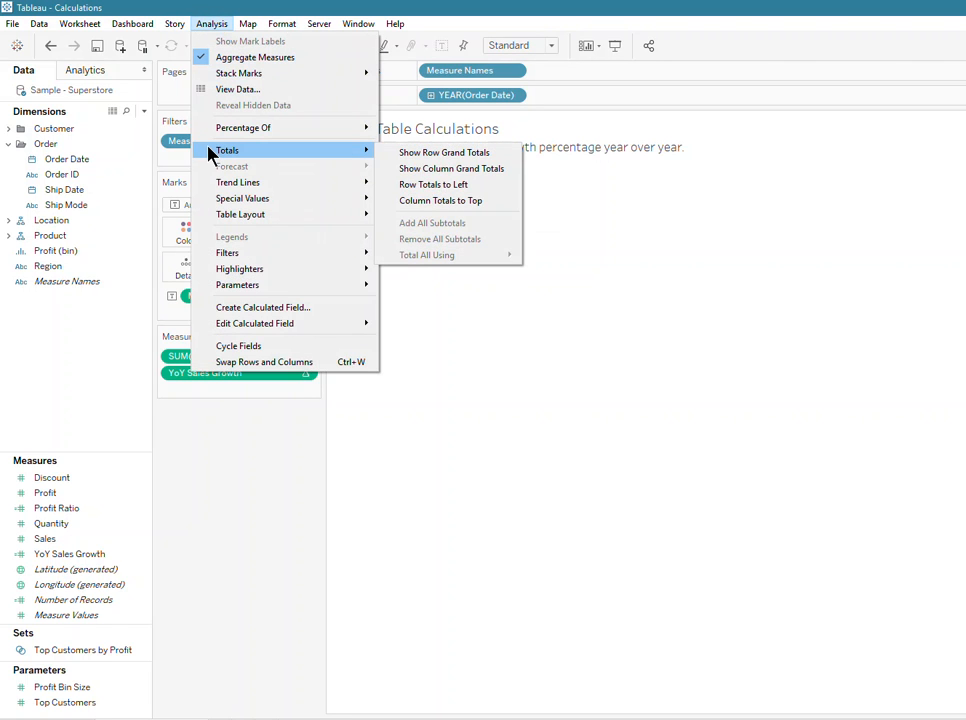
{"action": "left_click", "coordinate": [447, 170]}
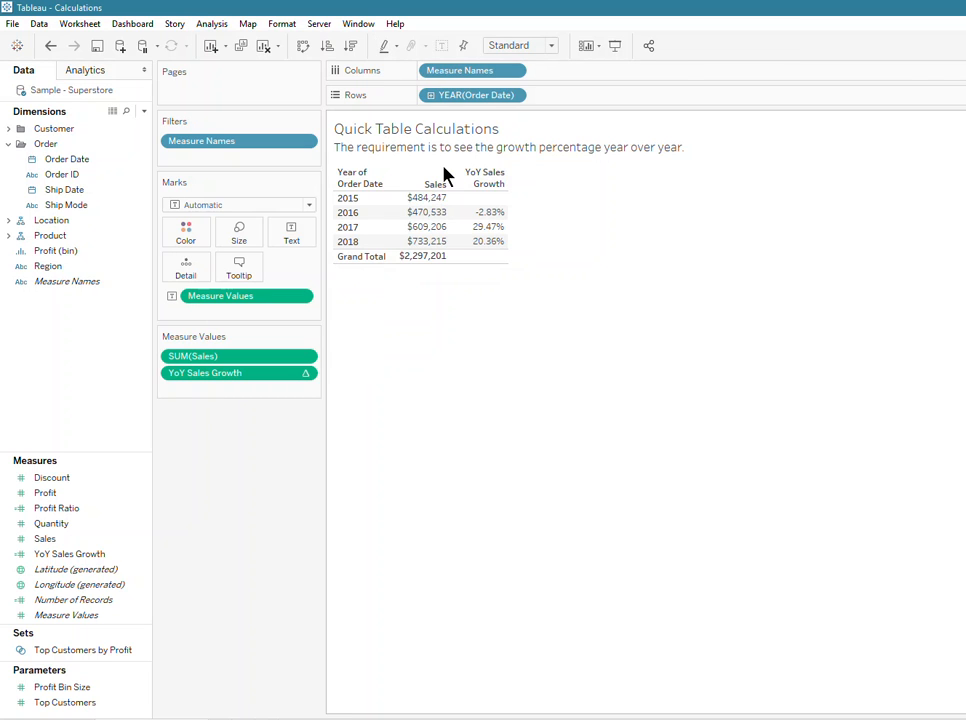
{"action": "mouse_move", "coordinate": [489, 226]}
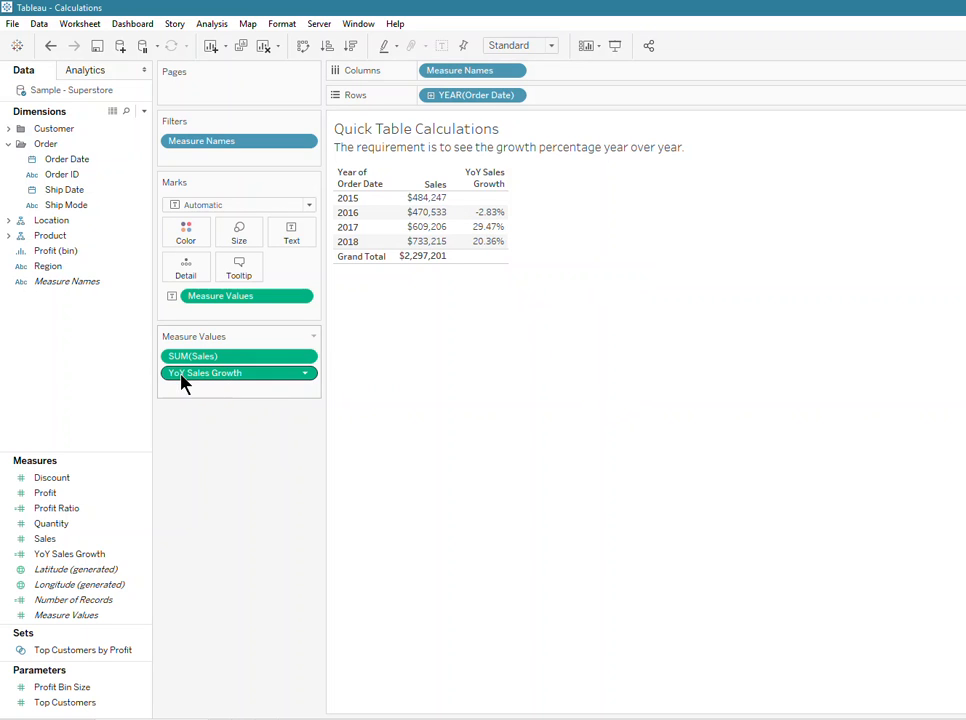
{"action": "mouse_move", "coordinate": [480, 256]}
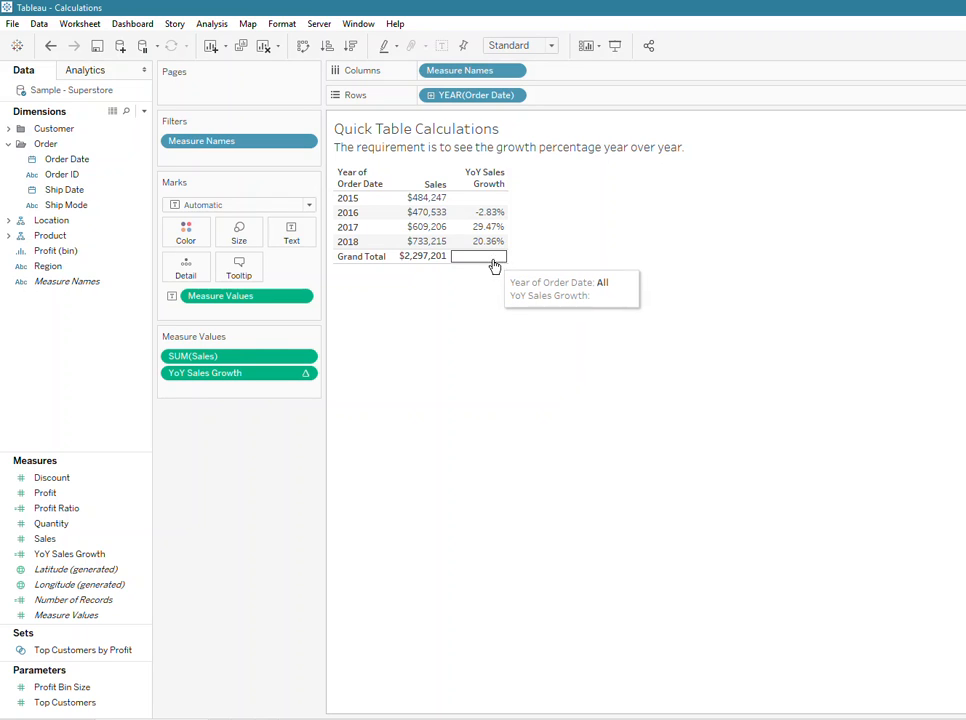
{"action": "right_click", "coordinate": [218, 373]}
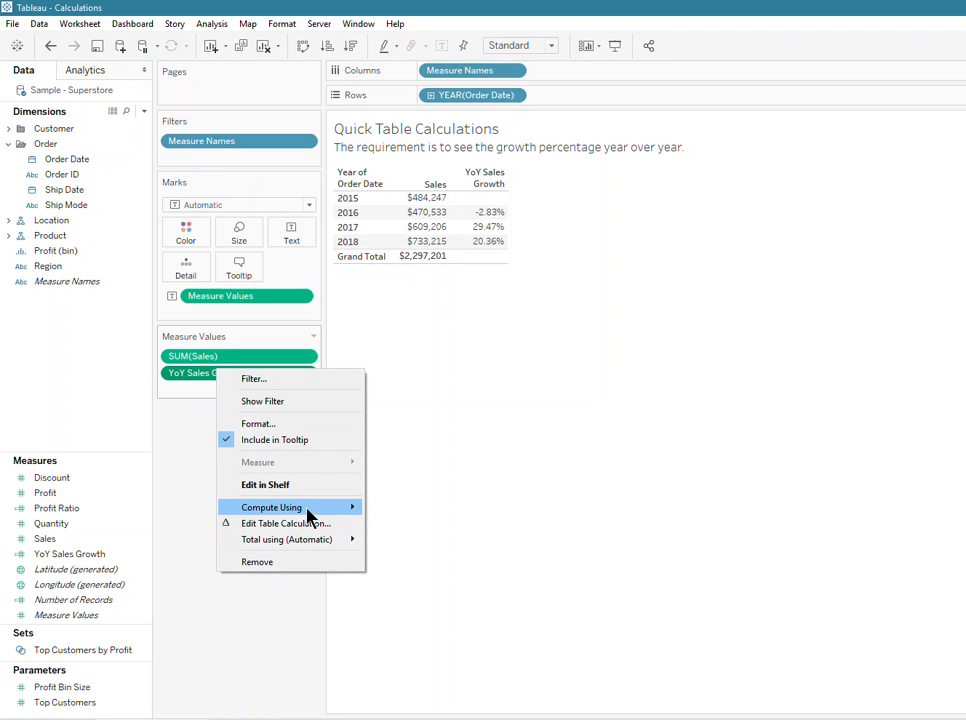
{"action": "mouse_move", "coordinate": [316, 509]}
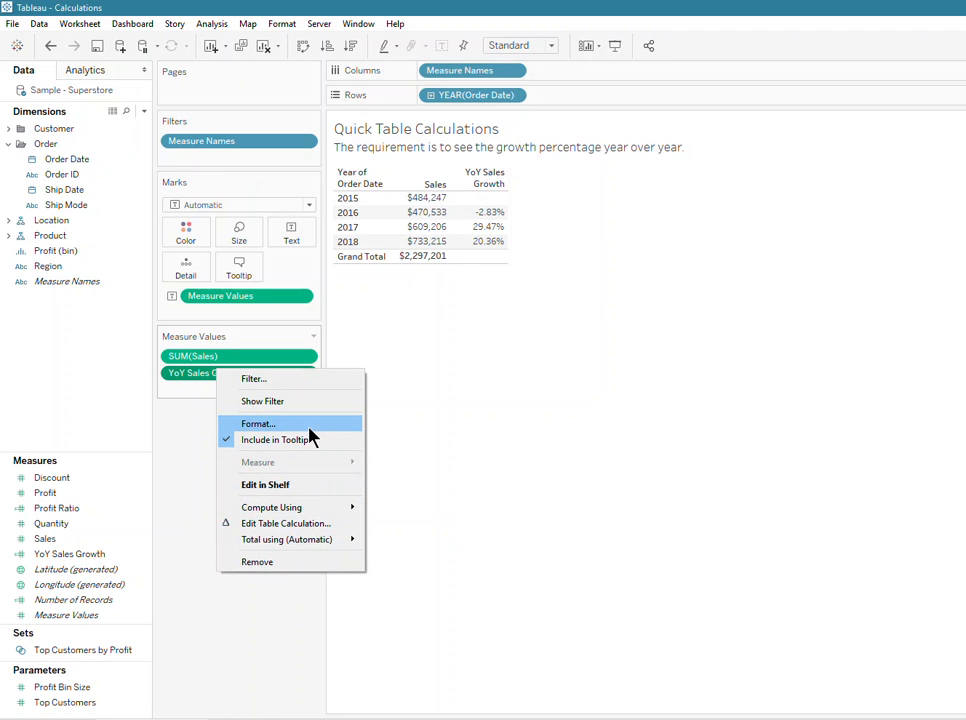
{"action": "left_click", "coordinate": [516, 459]}
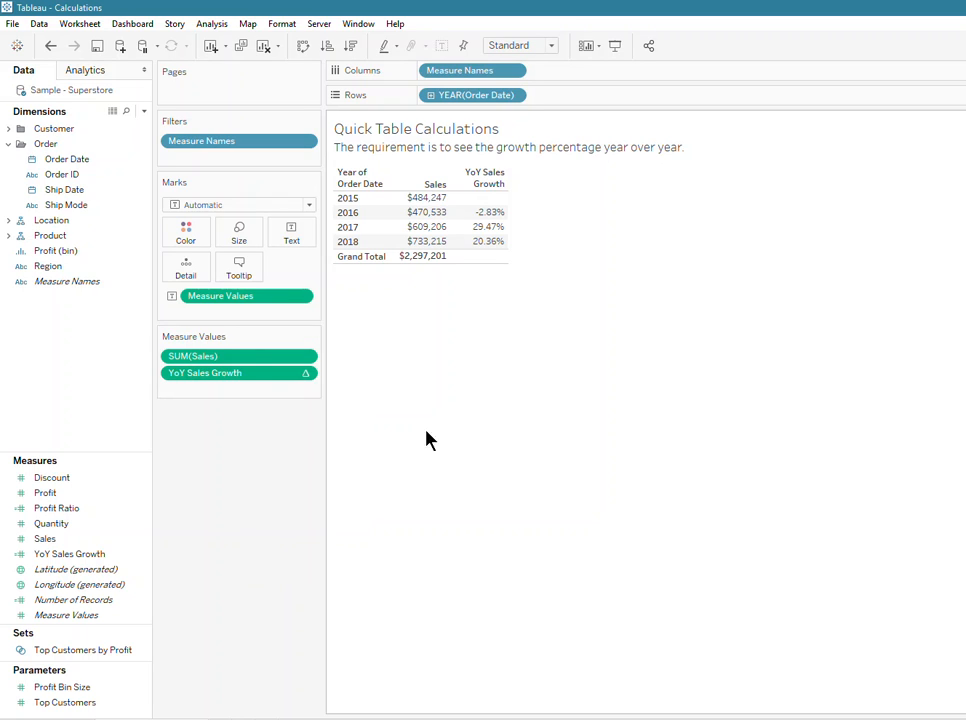